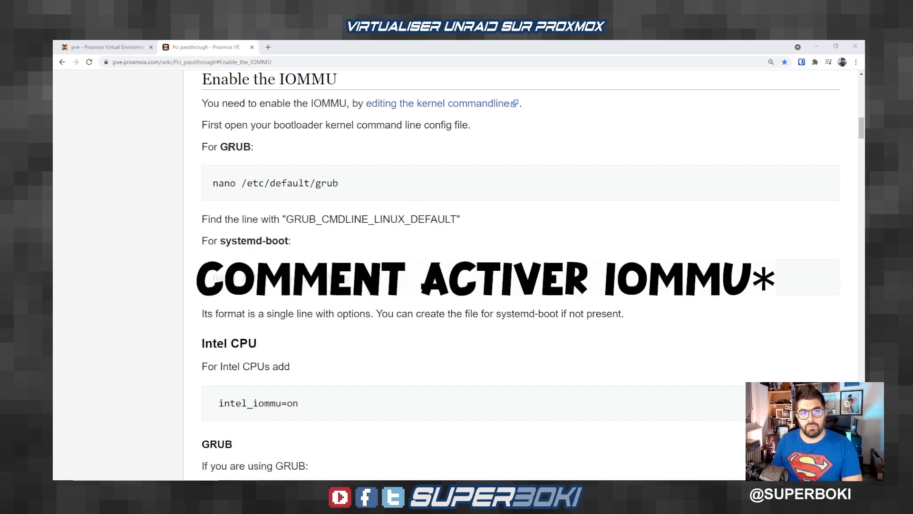
- Read the wiki's instructions for enabling the IOMMU through GRUB, including the config file, the GRUB_CMDLINE_LINUX_DEFAULT line and the Intel CPU option
{"action": "left_click_drag", "start_coordinate": [228, 147], "coordinate": [250, 147]}
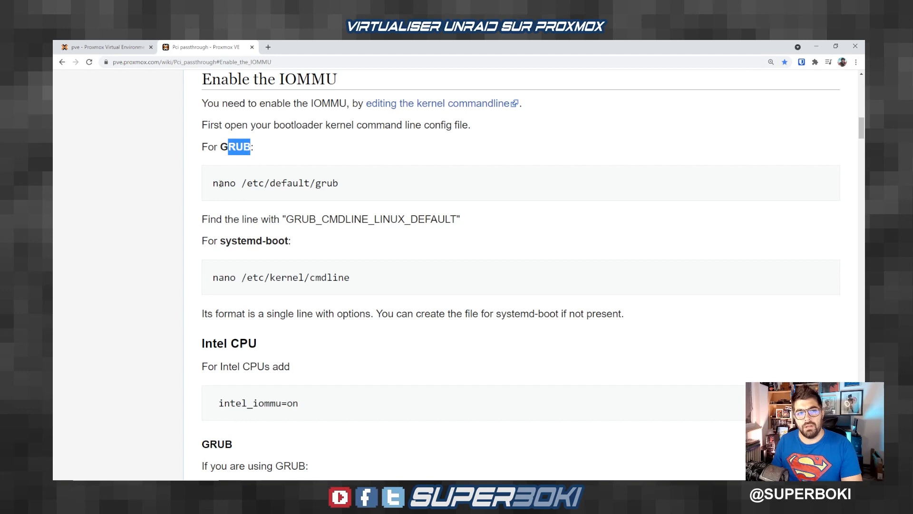
{"action": "left_click_drag", "start_coordinate": [218, 183], "coordinate": [340, 190]}
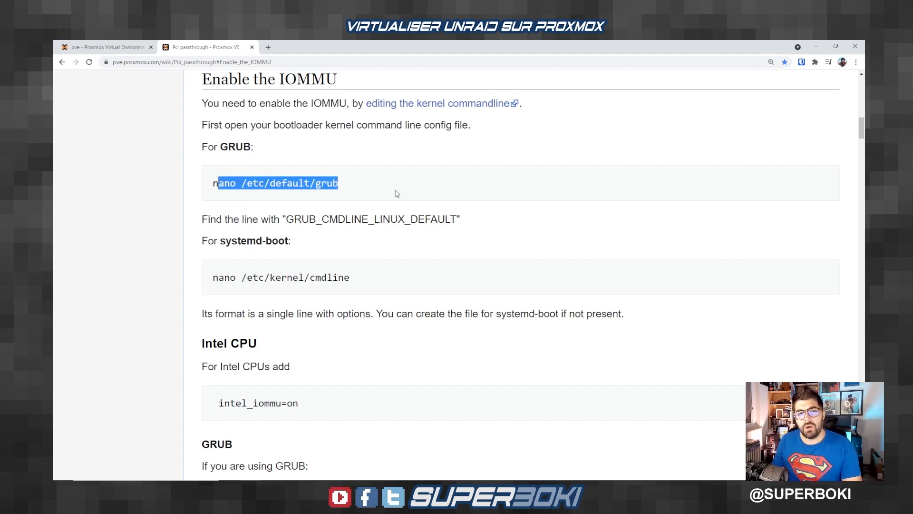
{"action": "left_click", "coordinate": [370, 186]}
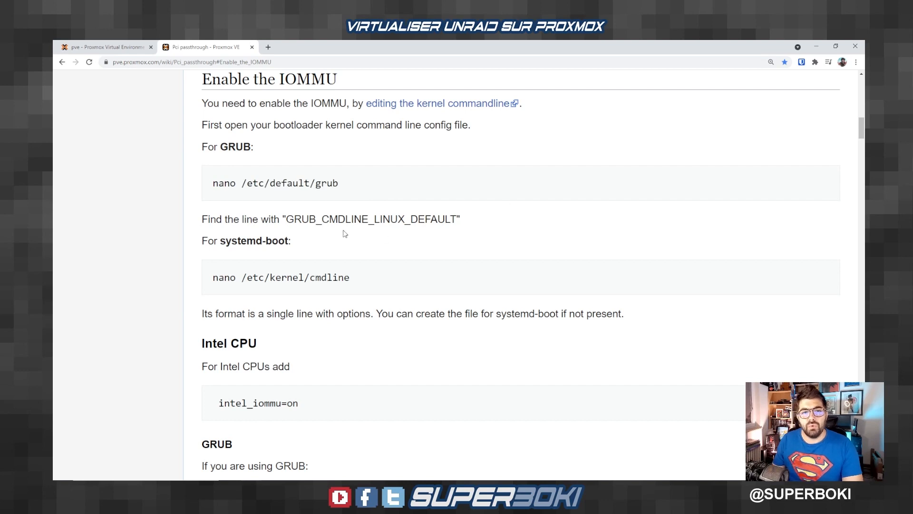
{"action": "left_click_drag", "start_coordinate": [286, 219], "coordinate": [451, 220]}
{"action": "scroll", "coordinate": [473, 226], "scroll_direction": "down", "scroll_amount": 3}
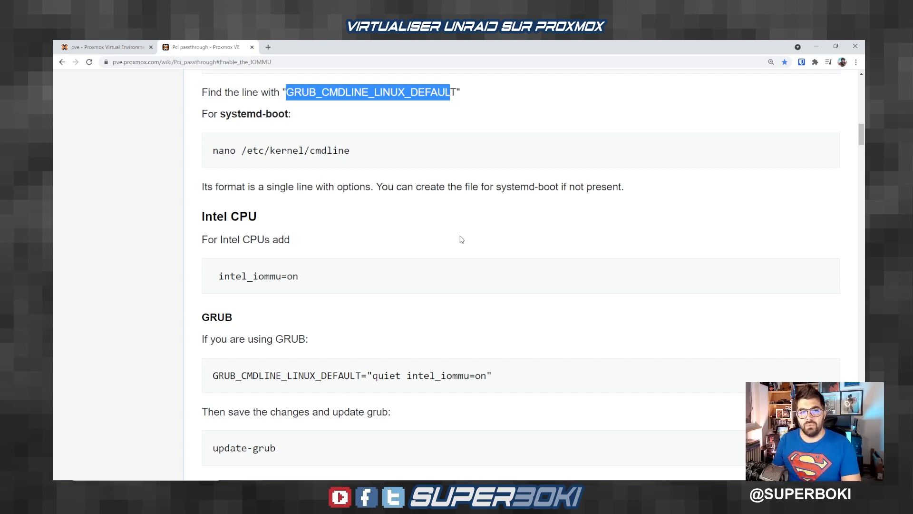
{"action": "scroll", "coordinate": [458, 238], "scroll_direction": "down", "scroll_amount": 2}
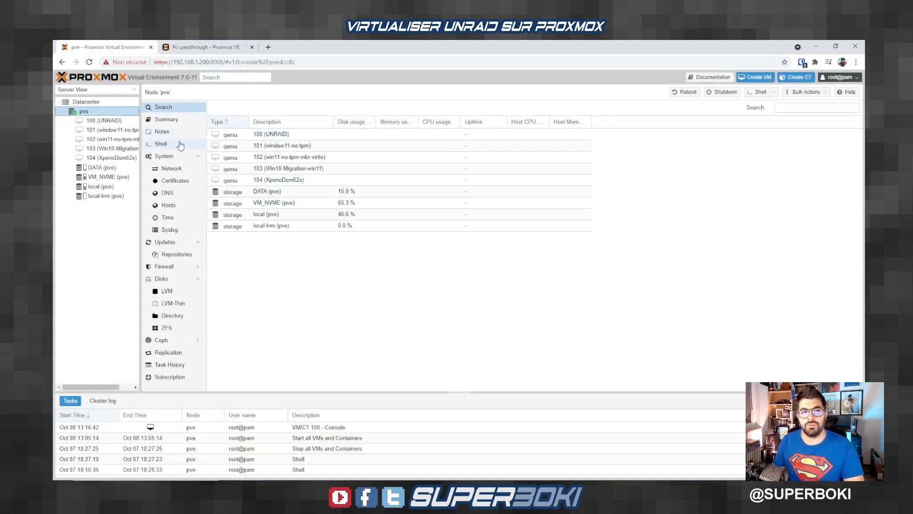
- Open the pve node's shell in Proxmox and edit the GRUB configuration with nano /etc/default/grub
{"action": "left_click", "coordinate": [180, 145]}
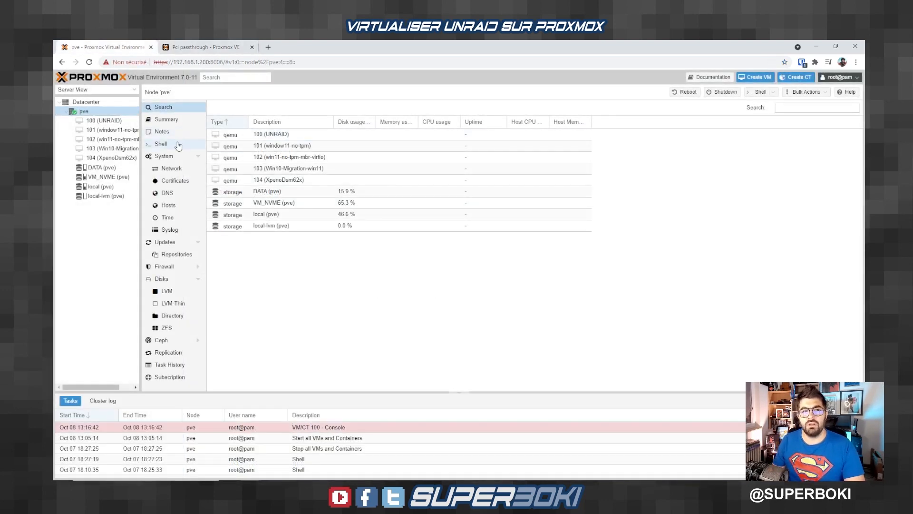
{"action": "type", "text": "nano /etc/default/grub"}
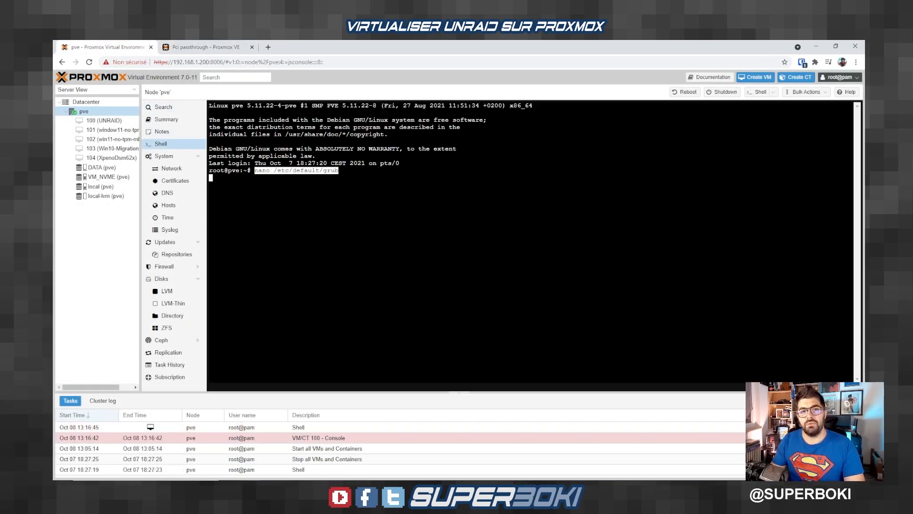
{"action": "key", "text": "Return"}
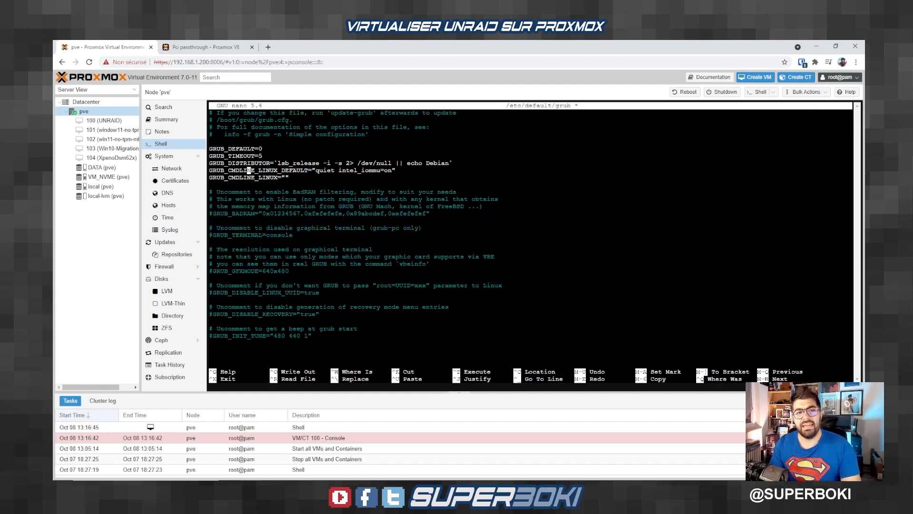
- Check that GRUB_CMDLINE_LINUX_DEFAULT reads "quiet intel_iommu=on", then save /etc/default/grub and exit nano
{"action": "key", "text": "Right"}
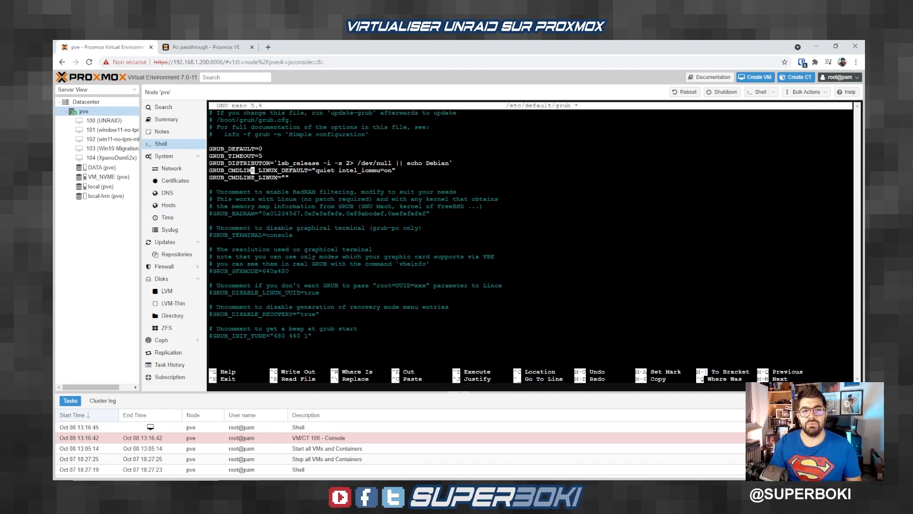
{"action": "key", "text": "Right"}
{"action": "key", "text": "Right"}
{"action": "key", "text": "Right"}
{"action": "key", "text": "Right"}
{"action": "key", "text": "Right"}
{"action": "key", "text": "Right"}
{"action": "key", "text": "Right"}
{"action": "key", "text": "Right"}
{"action": "key", "text": "Right"}
{"action": "key", "text": "Right"}
{"action": "key", "text": "Right"}
{"action": "key", "text": "Right"}
{"action": "key", "text": "Right"}
{"action": "key", "text": "Right"}
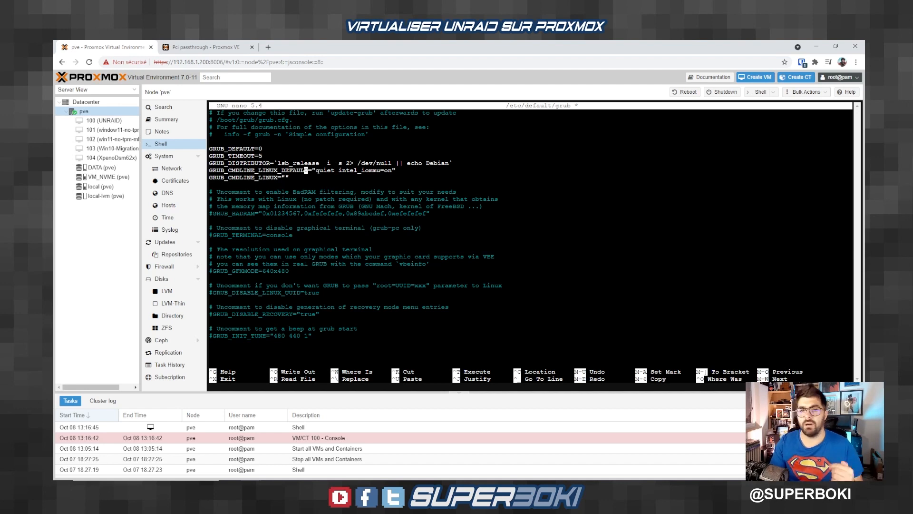
{"action": "key", "text": "ctrl+x"}
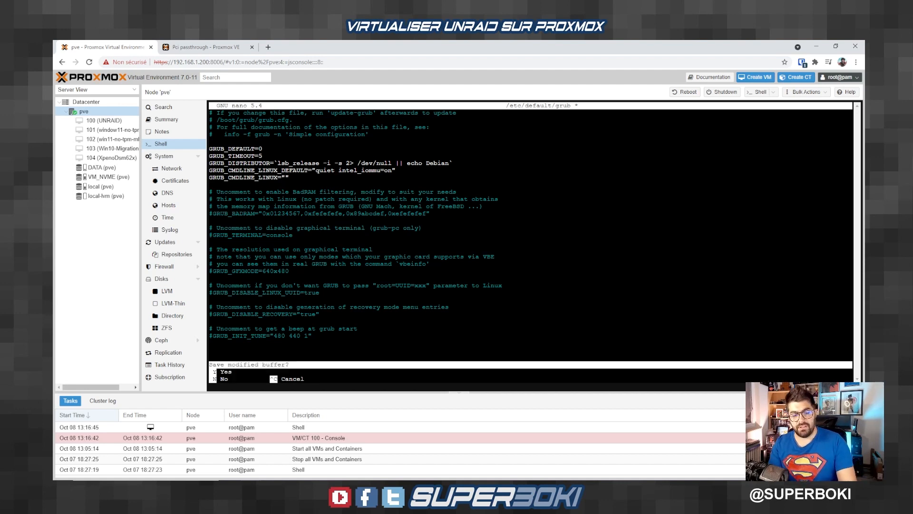
{"action": "key", "text": "y"}
{"action": "key", "text": "Return"}
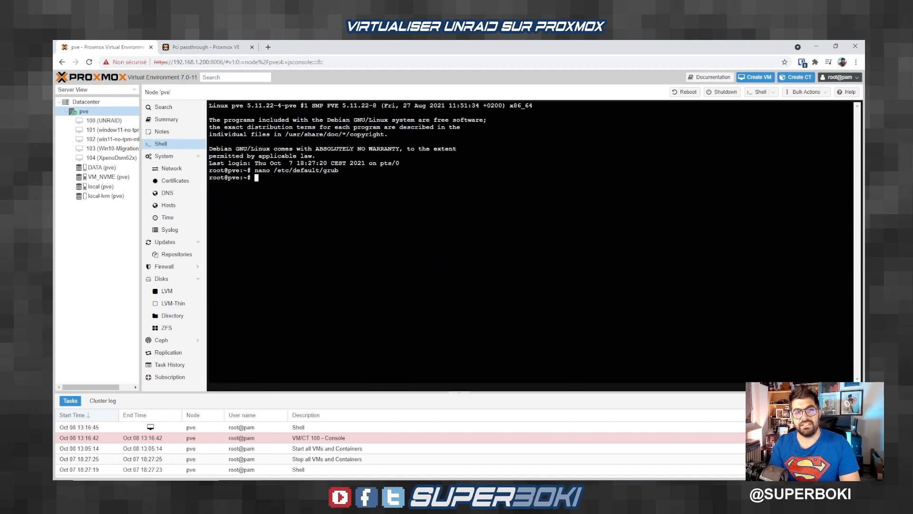
- Copy the update-grub command from the wiki's Intel GRUB section and run it in the pve shell
{"action": "left_click", "coordinate": [204, 46]}
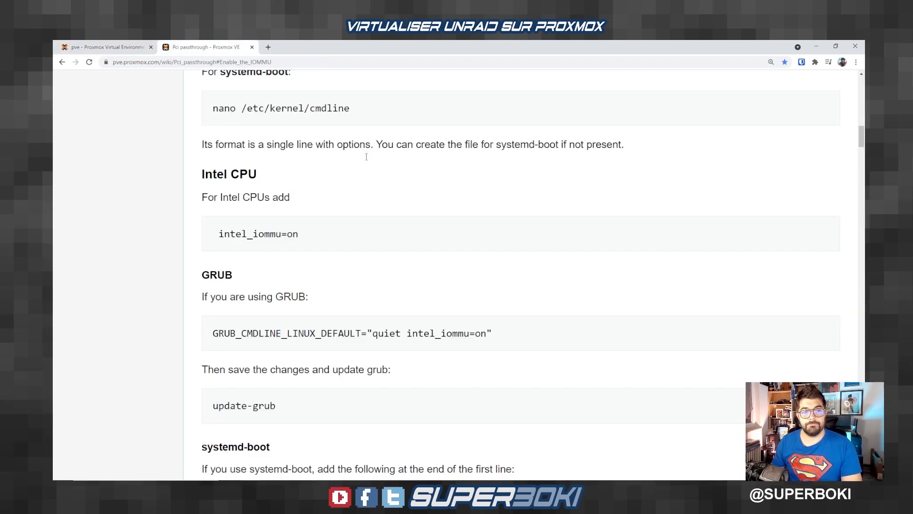
{"action": "scroll", "coordinate": [396, 233], "scroll_direction": "down", "scroll_amount": 2}
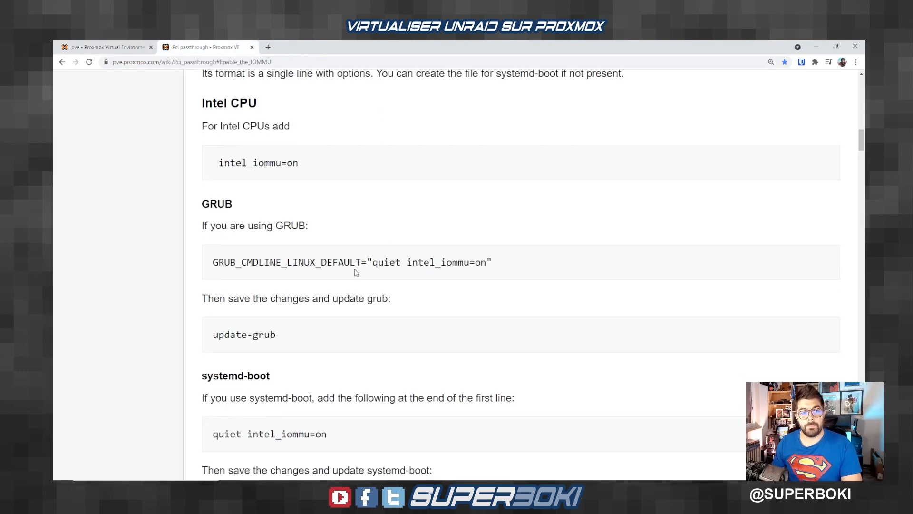
{"action": "triple_click", "coordinate": [234, 320]}
{"action": "right_click", "coordinate": [232, 319]}
{"action": "left_click", "coordinate": [252, 327]}
{"action": "left_click", "coordinate": [105, 47]}
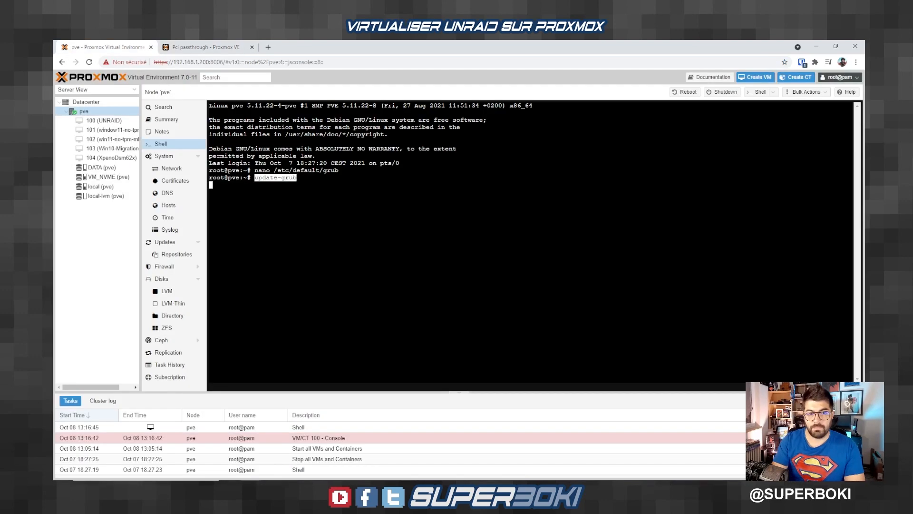
{"action": "key", "text": "ctrl+v"}
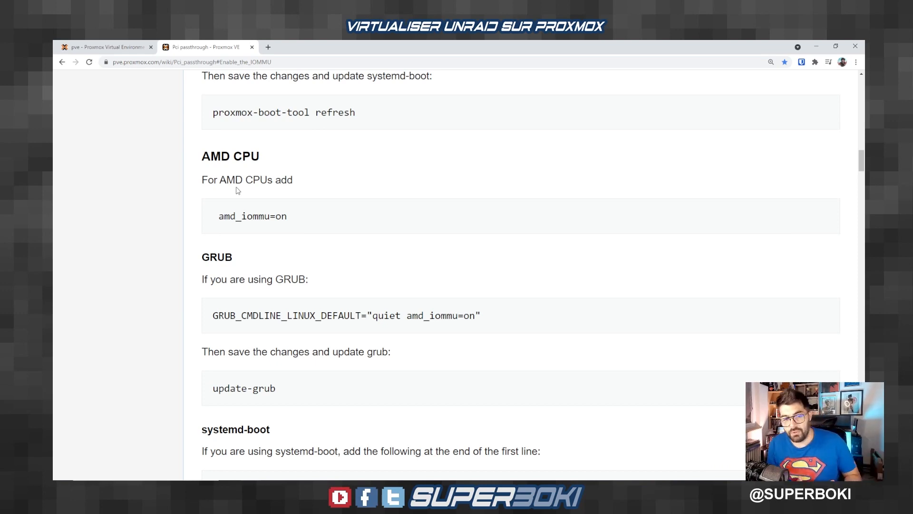
- Read the wiki's AMD CPU settings for GRUB and systemd-boot, and the reboot instruction for verifying the IOMMU
{"action": "scroll", "coordinate": [238, 190], "scroll_direction": "down", "scroll_amount": 1}
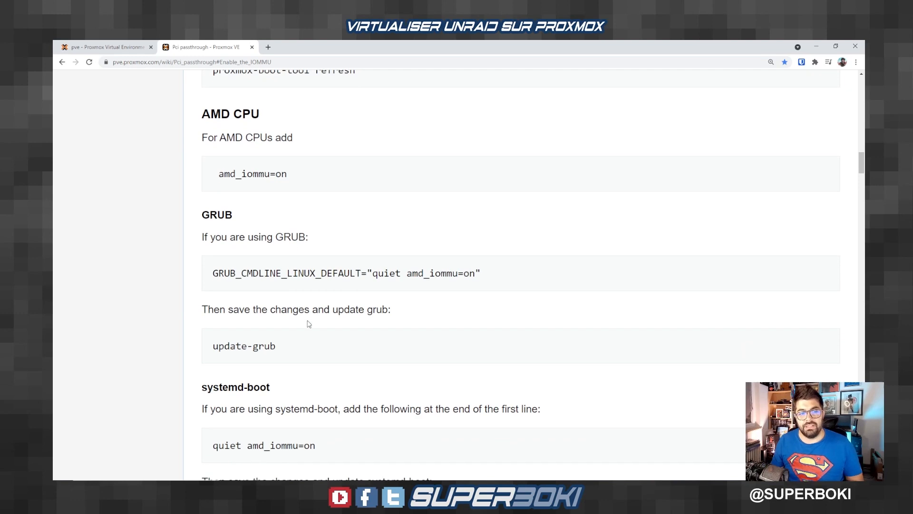
{"action": "scroll", "coordinate": [264, 333], "scroll_direction": "down", "scroll_amount": 1}
{"action": "left_click_drag", "start_coordinate": [219, 305], "coordinate": [284, 306]}
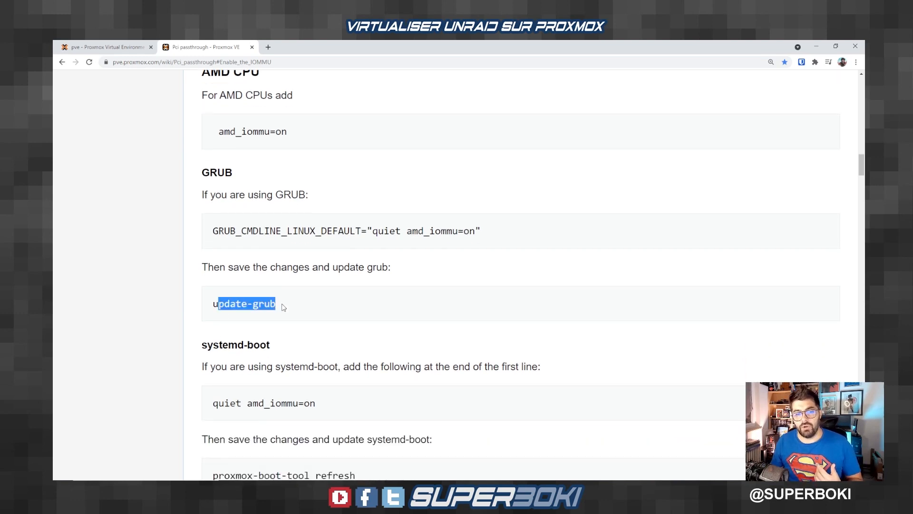
{"action": "scroll", "coordinate": [284, 307], "scroll_direction": "down", "scroll_amount": 3}
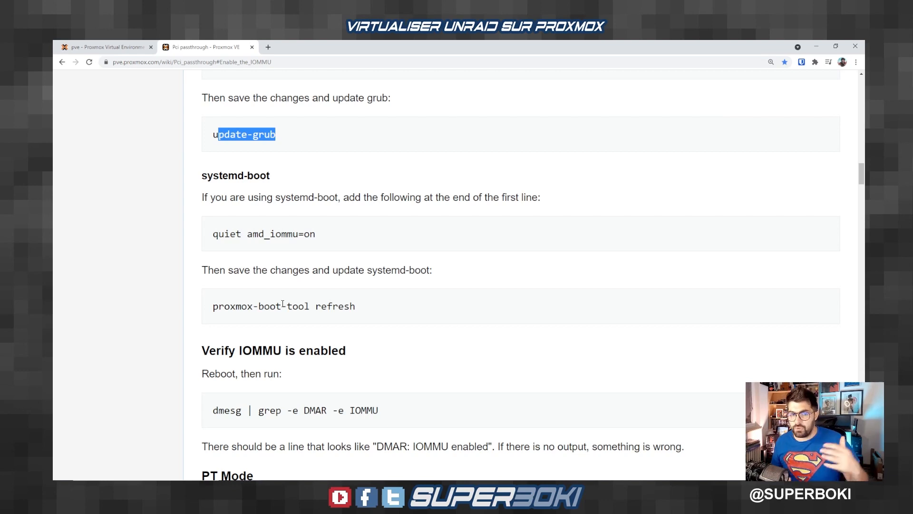
{"action": "scroll", "coordinate": [283, 304], "scroll_direction": "down", "scroll_amount": 2}
{"action": "left_click_drag", "start_coordinate": [202, 246], "coordinate": [227, 246]}
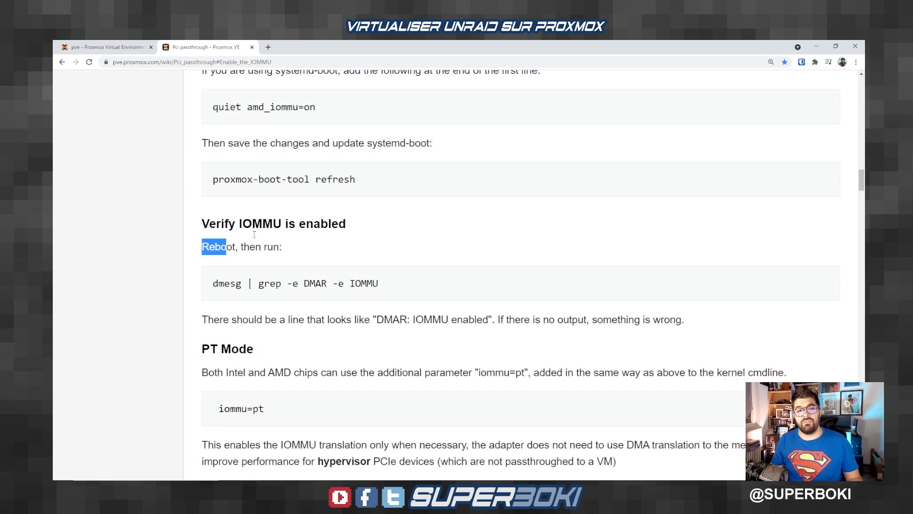
- Copy the wiki's IOMMU verification command, dmesg | grep -e DMAR -e IOMMU, and run it in the pve shell
{"action": "triple_click", "coordinate": [305, 284]}
{"action": "right_click", "coordinate": [305, 285]}
{"action": "left_click", "coordinate": [318, 292]}
{"action": "left_click", "coordinate": [106, 43]}
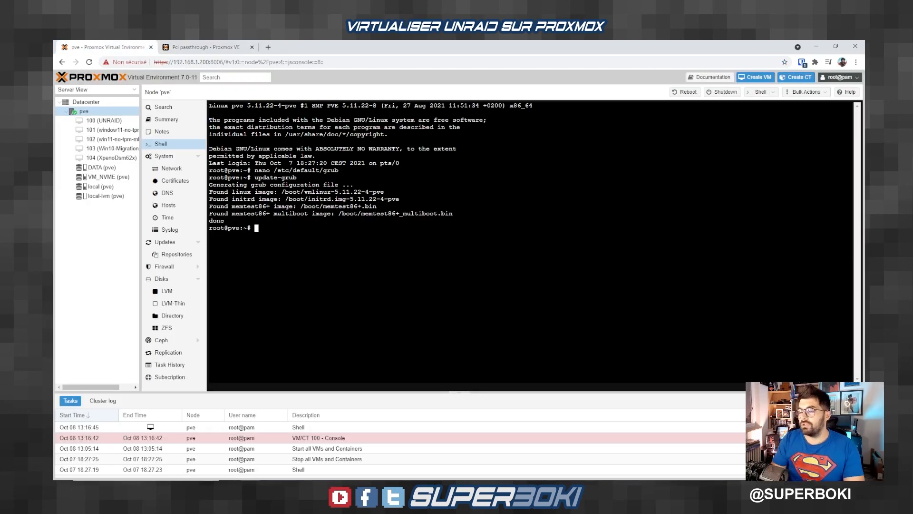
{"action": "right_click", "coordinate": [287, 242]}
{"action": "left_click", "coordinate": [308, 306]}
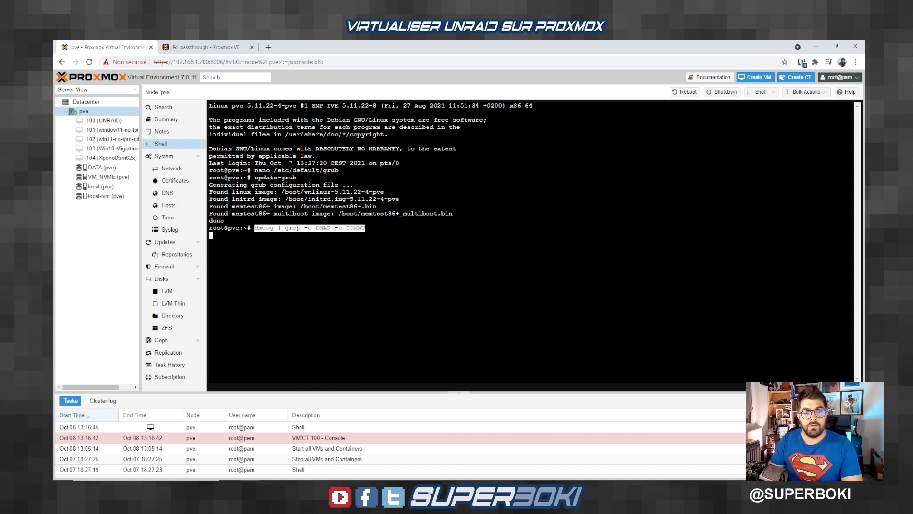
{"action": "key", "text": "Return"}
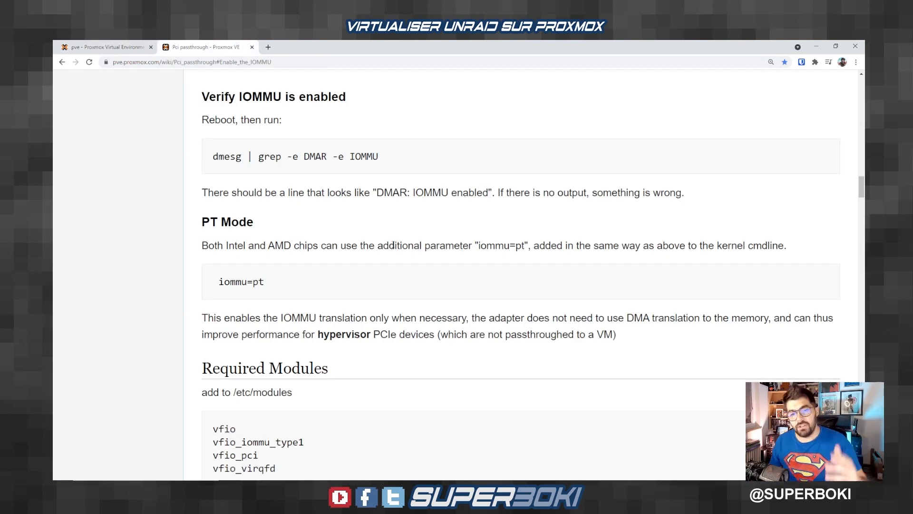
- Review the wiki's PT Mode and Required Modules sections, and check the vfio entries in /etc/modules with nano
{"action": "left_click_drag", "start_coordinate": [229, 282], "coordinate": [275, 285]}
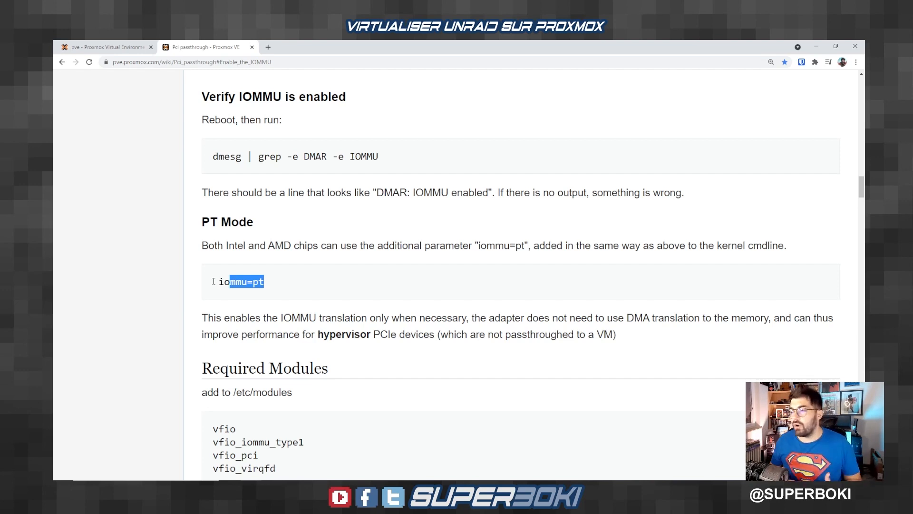
{"action": "scroll", "coordinate": [214, 281], "scroll_direction": "down", "scroll_amount": 4}
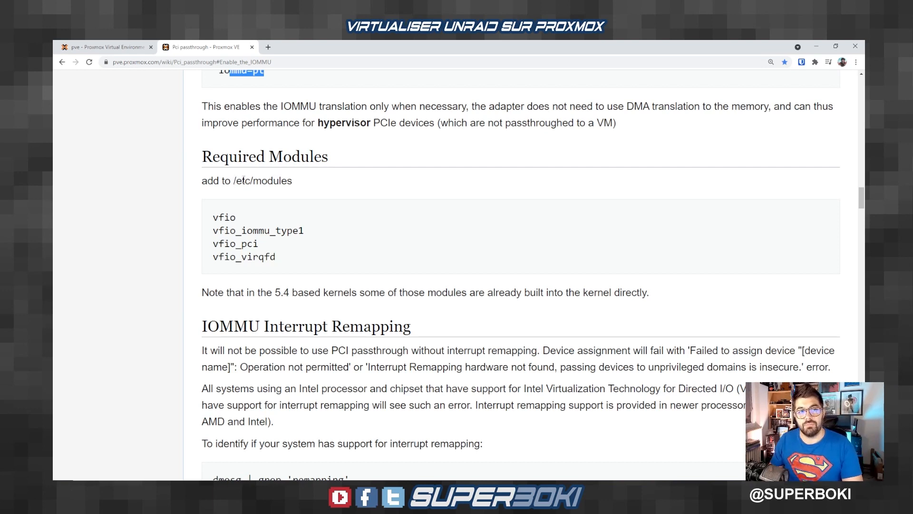
{"action": "left_click_drag", "start_coordinate": [235, 180], "coordinate": [292, 181]}
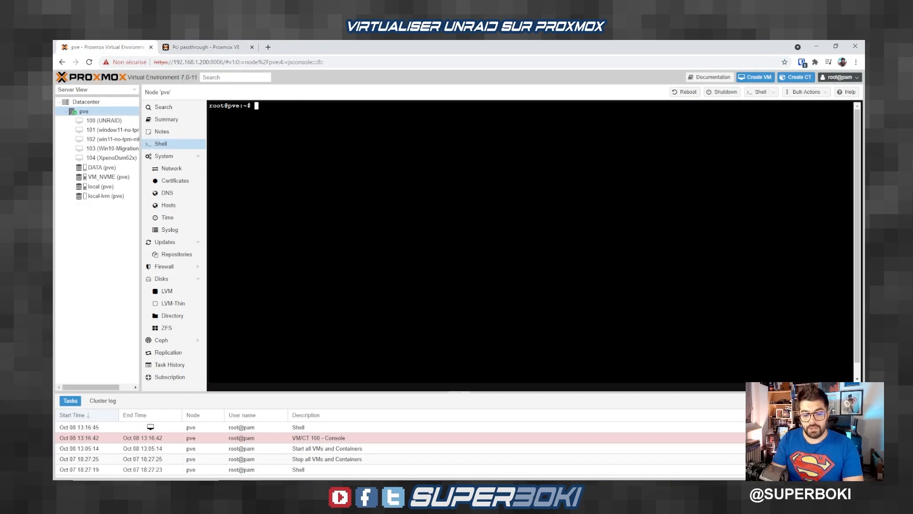
{"action": "type", "text": "nano /etc/m"}
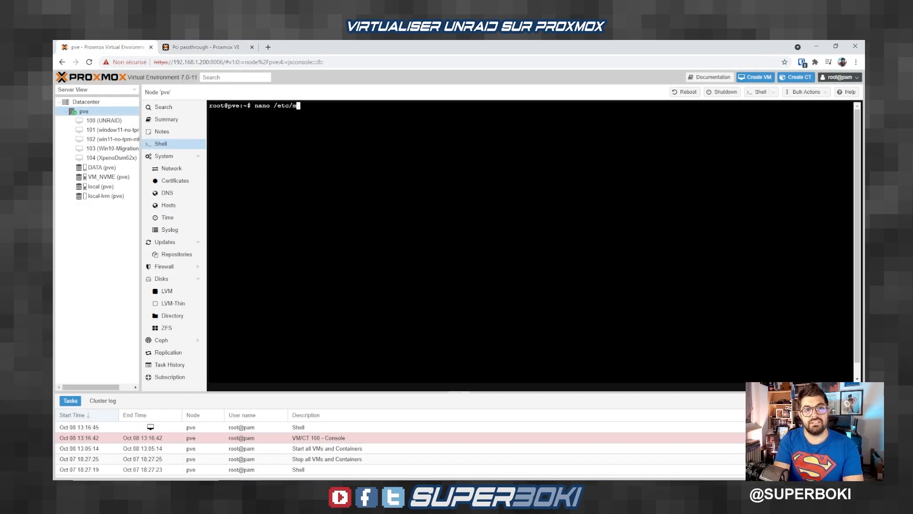
{"action": "type", "text": "odules"}
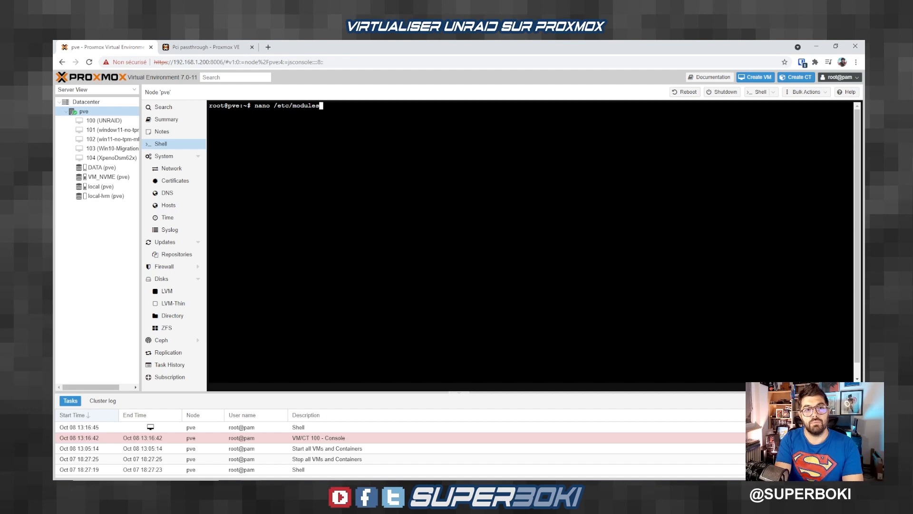
{"action": "key", "text": "Return"}
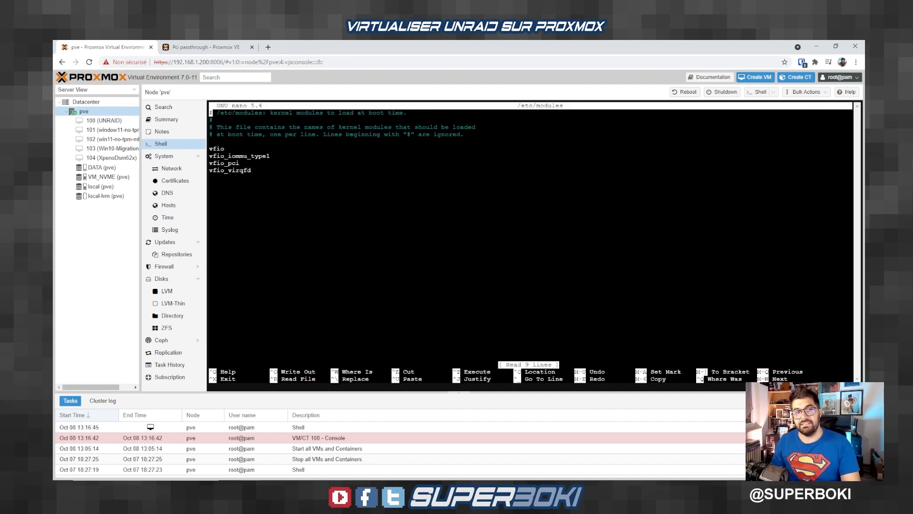
{"action": "key", "text": "Down"}
{"action": "key", "text": "Down"}
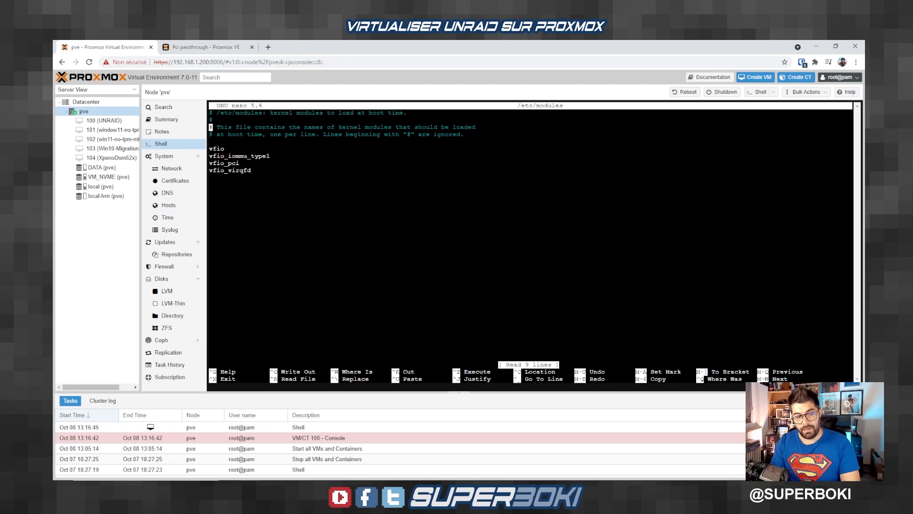
{"action": "key", "text": "ctrl+x"}
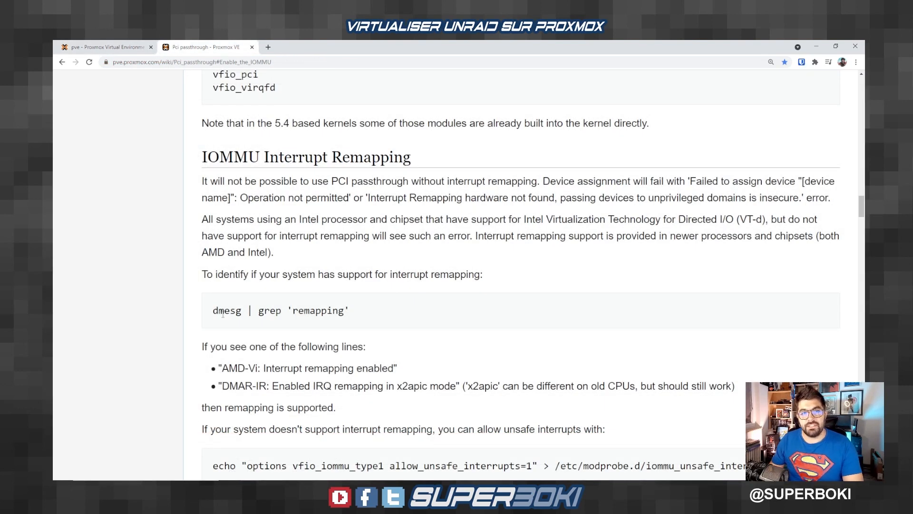
- Check interrupt remapping support by copying dmesg | grep 'remapping' from the wiki and running it in the pve shell
{"action": "left_click_drag", "start_coordinate": [223, 313], "coordinate": [358, 318]}
{"action": "left_click", "coordinate": [387, 319]}
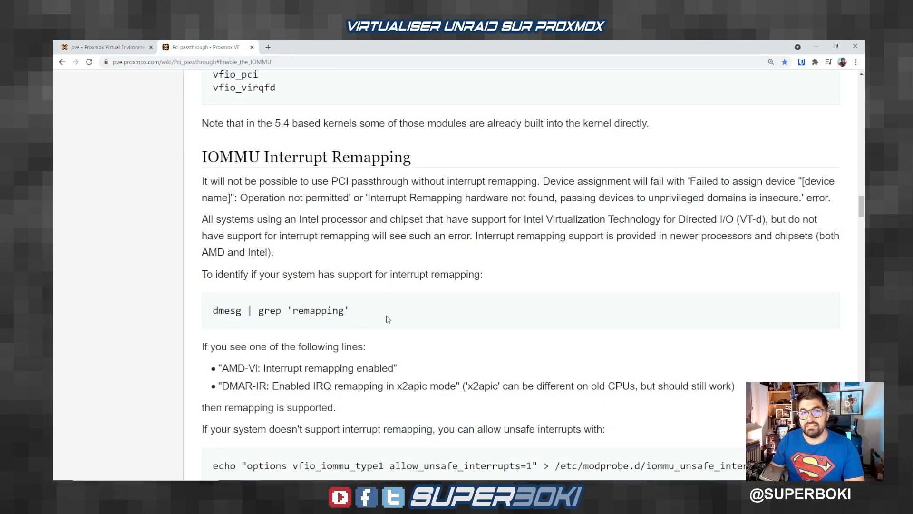
{"action": "triple_click", "coordinate": [277, 317]}
{"action": "scroll", "coordinate": [278, 317], "scroll_direction": "down", "scroll_amount": 1}
{"action": "left_click_drag", "start_coordinate": [222, 343], "coordinate": [622, 343]}
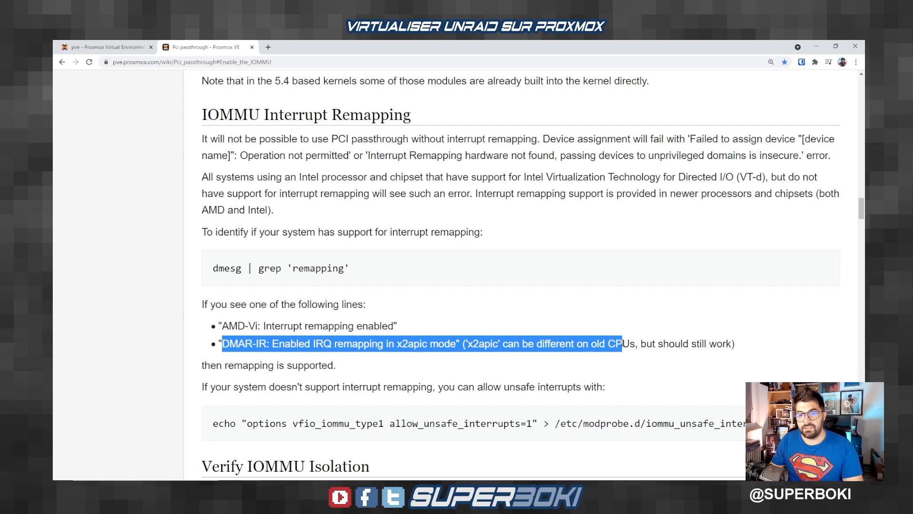
{"action": "right_click", "coordinate": [298, 144]}
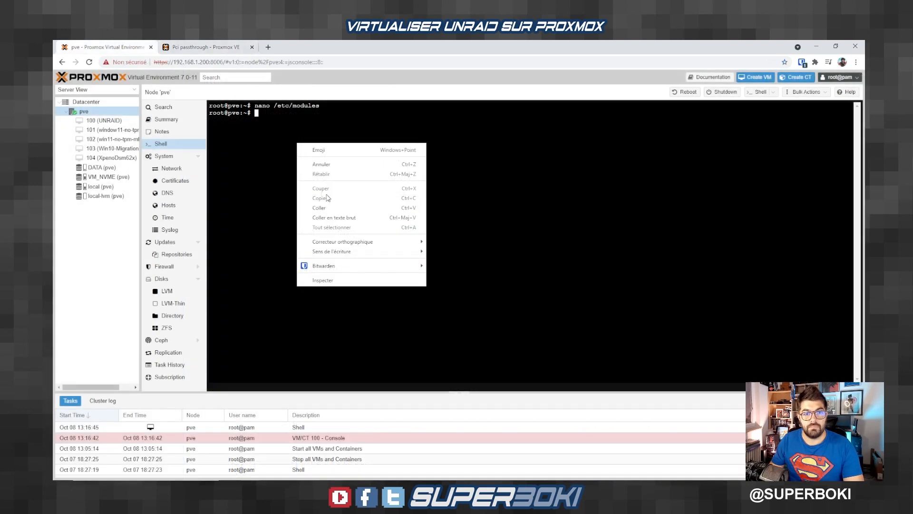
{"action": "left_click", "coordinate": [331, 210]}
{"action": "key", "text": "Return"}
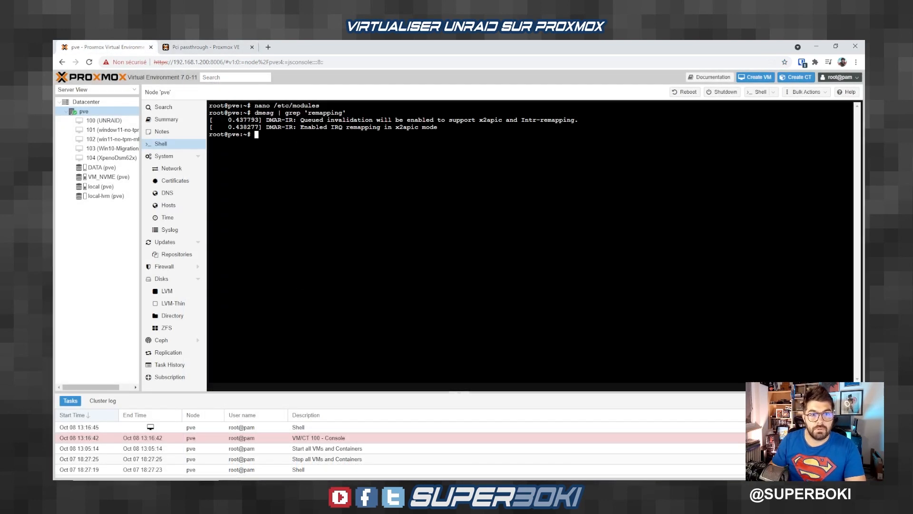
- Compare the shell's remapping output with the wiki's expected lines, and read the allow_unsafe_interrupts fallback for systems without interrupt remapping
{"action": "left_click_drag", "start_coordinate": [274, 127], "coordinate": [429, 127]}
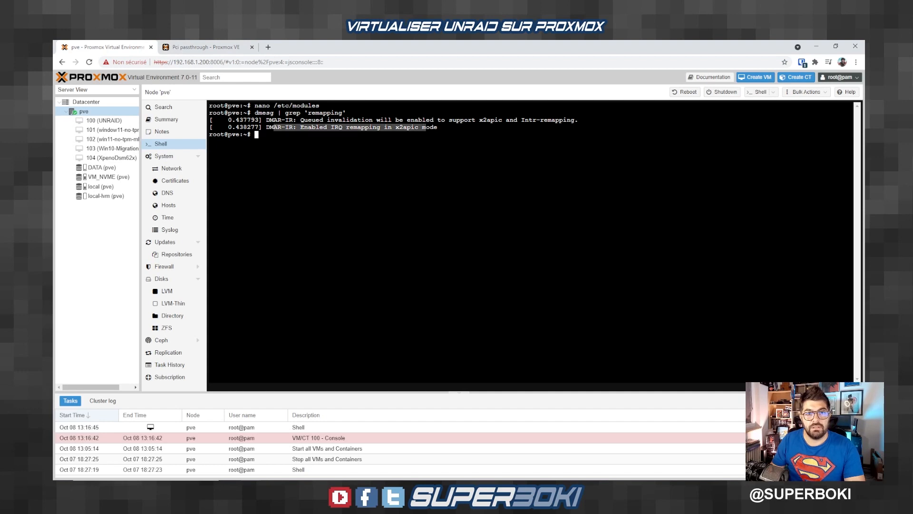
{"action": "left_click", "coordinate": [426, 128]}
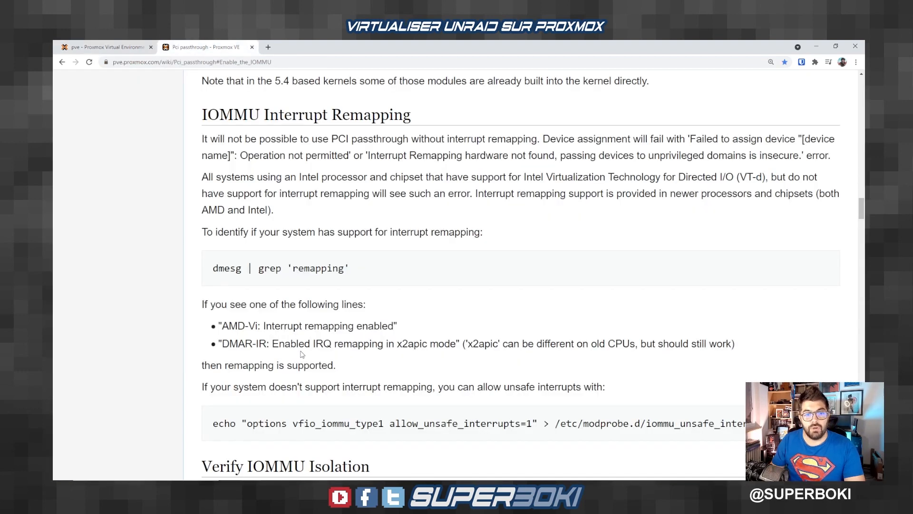
{"action": "scroll", "coordinate": [299, 352], "scroll_direction": "down", "scroll_amount": 3}
{"action": "left_click_drag", "start_coordinate": [233, 217], "coordinate": [249, 218]}
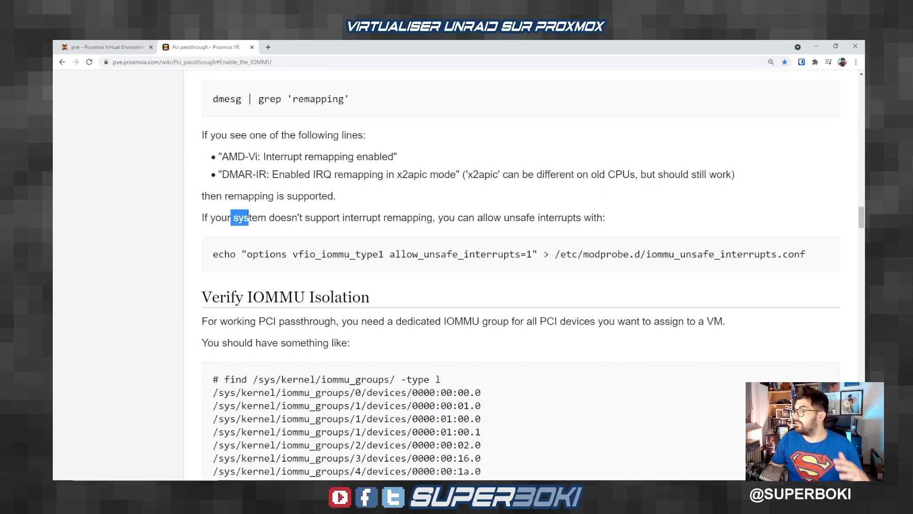
{"action": "left_click", "coordinate": [395, 252]}
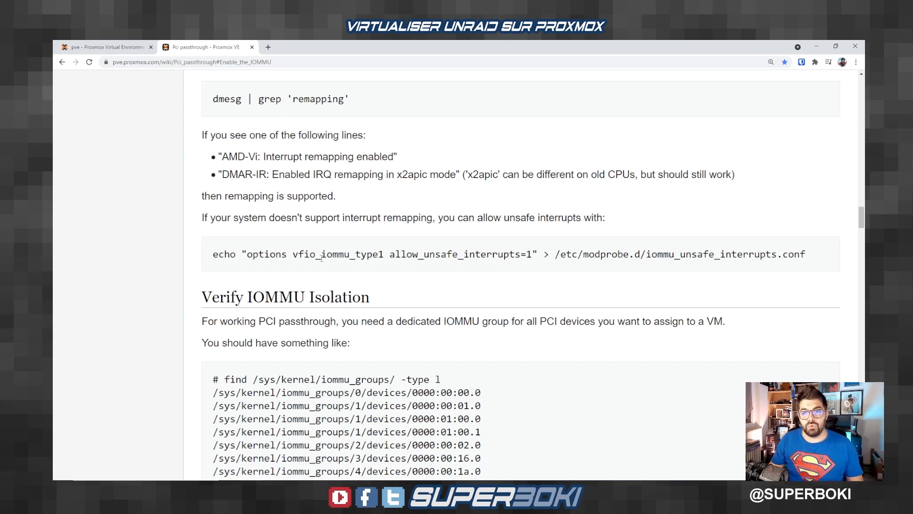
{"action": "left_click_drag", "start_coordinate": [213, 254], "coordinate": [812, 253]}
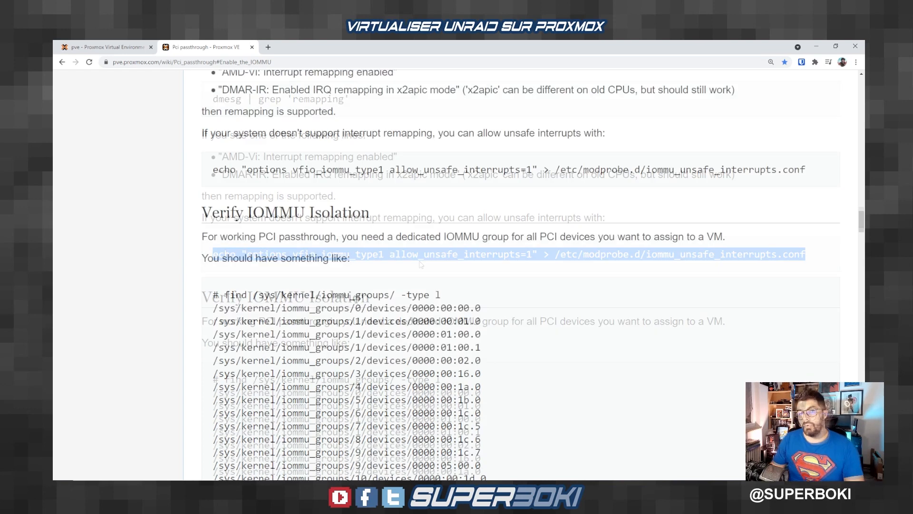
- Copy find /sys/kernel/iommu_groups/ -type l from the wiki's Verify IOMMU Isolation section, run it in the pve shell and review the listed groups
{"action": "left_click_drag", "start_coordinate": [230, 212], "coordinate": [390, 220]}
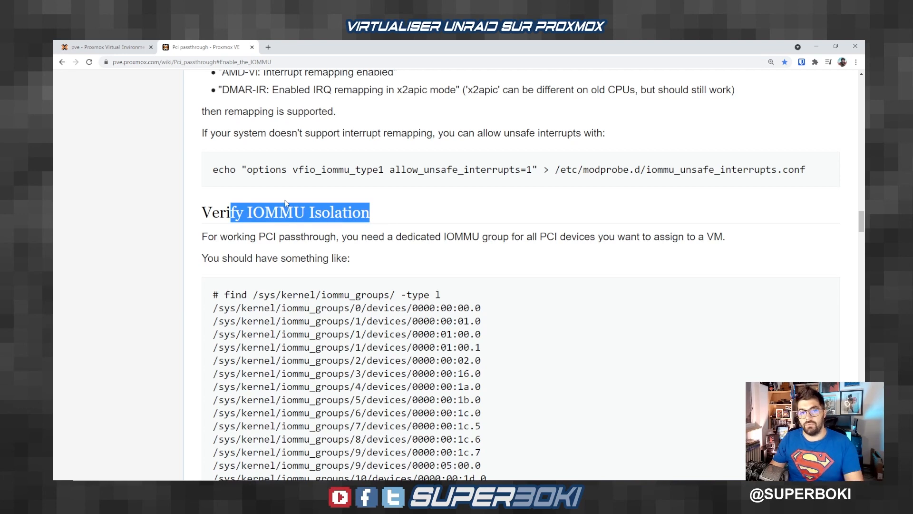
{"action": "left_click", "coordinate": [347, 226]}
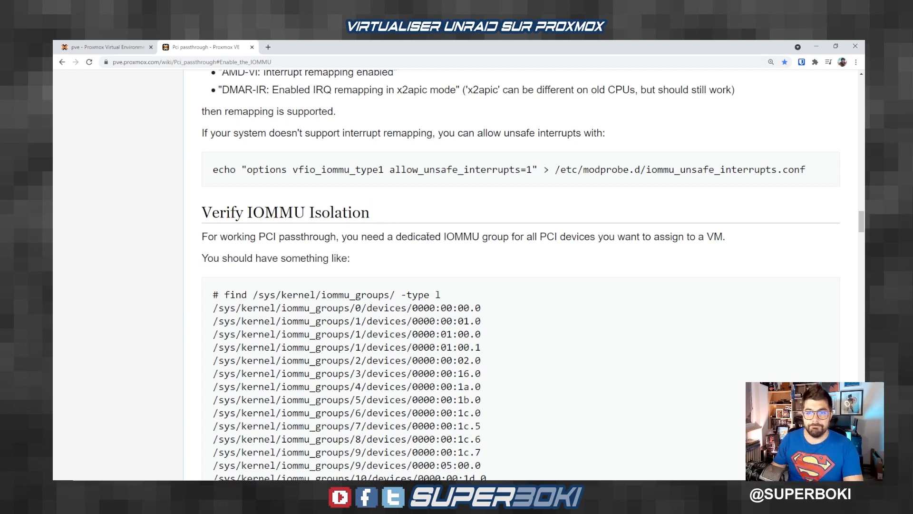
{"action": "left_click_drag", "start_coordinate": [224, 295], "coordinate": [454, 299]}
{"action": "right_click", "coordinate": [280, 152]}
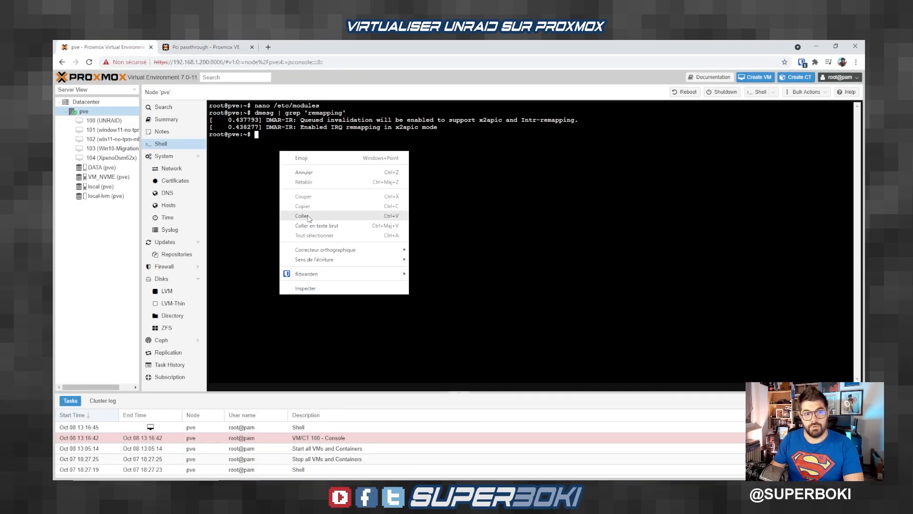
{"action": "left_click", "coordinate": [303, 216]}
{"action": "key", "text": "Return"}
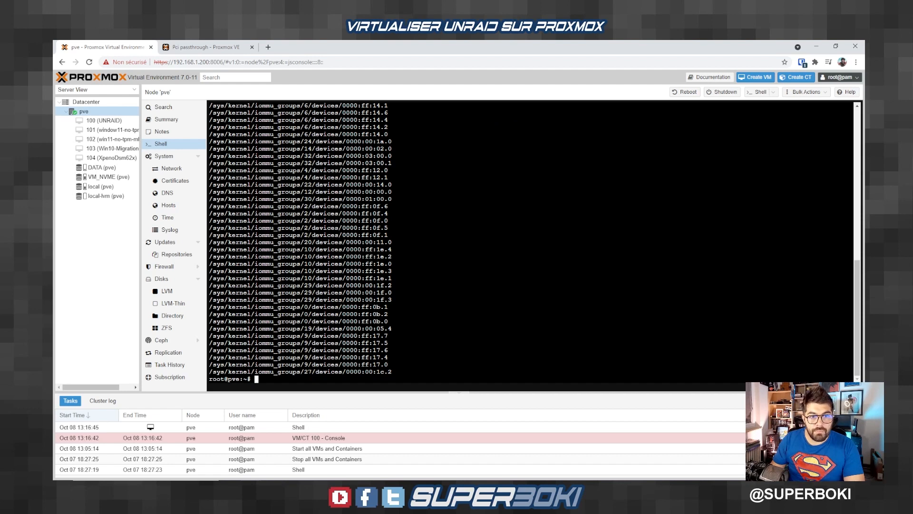
{"action": "scroll", "coordinate": [530, 241], "scroll_direction": "up", "scroll_amount": 15}
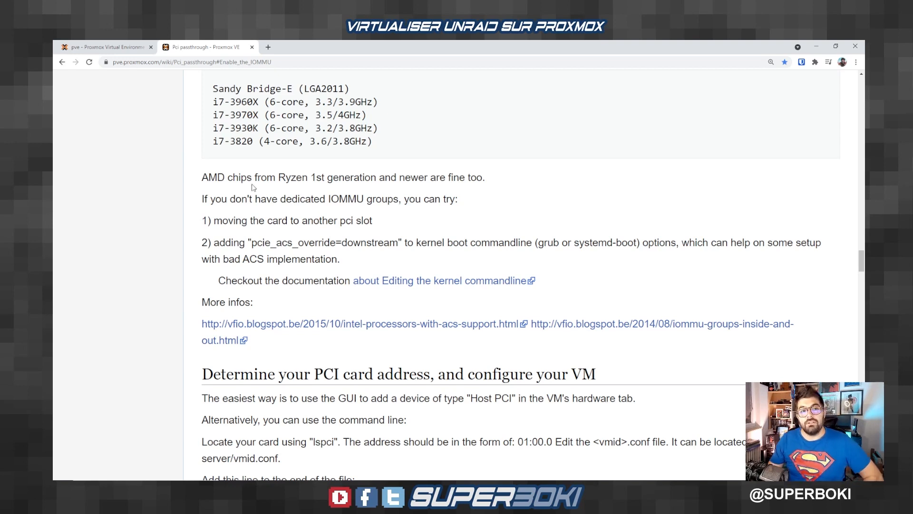
- Read the wiki's notes on AMD chips, determining the PCI card address for the VM, and the pcie=1 parameter for PCI Express passthrough
{"action": "left_click_drag", "start_coordinate": [228, 178], "coordinate": [383, 178]}
{"action": "left_click", "coordinate": [452, 184]}
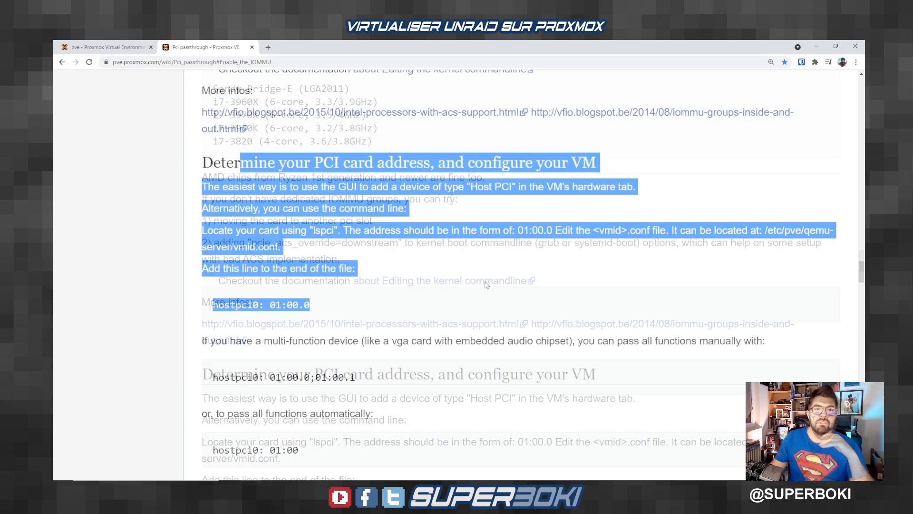
{"action": "left_click_drag", "start_coordinate": [259, 162], "coordinate": [470, 265]}
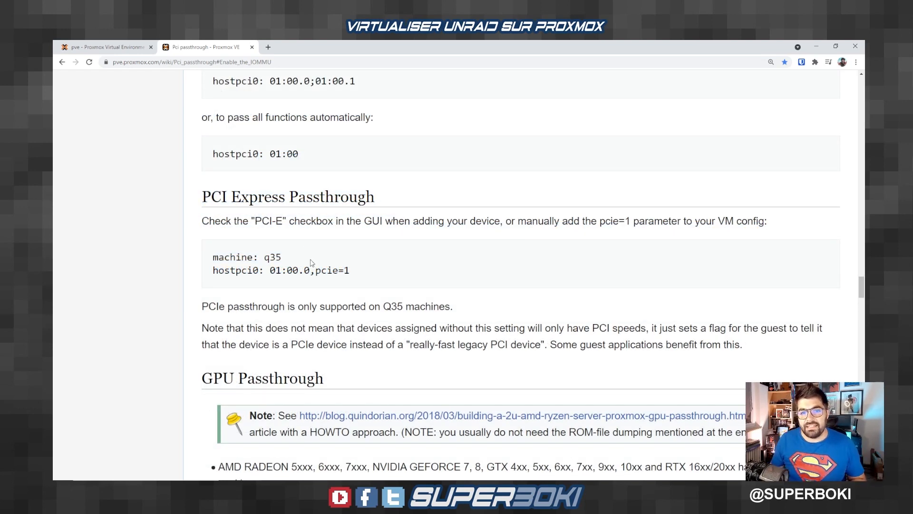
{"action": "left_click_drag", "start_coordinate": [322, 270], "coordinate": [352, 273]}
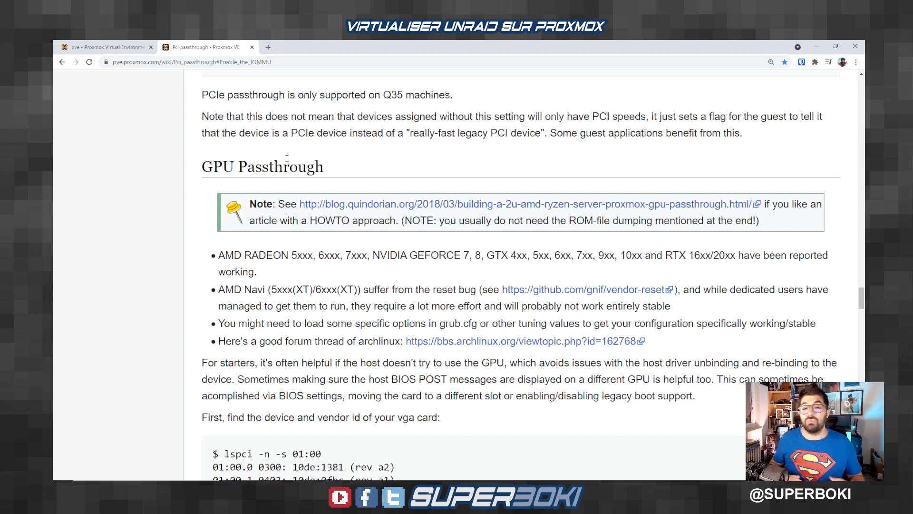
- Review the wiki's GPU Passthrough section, covering the compatible graphics cards and the lspci lookup of device and vendor IDs
{"action": "left_click_drag", "start_coordinate": [218, 257], "coordinate": [716, 336]}
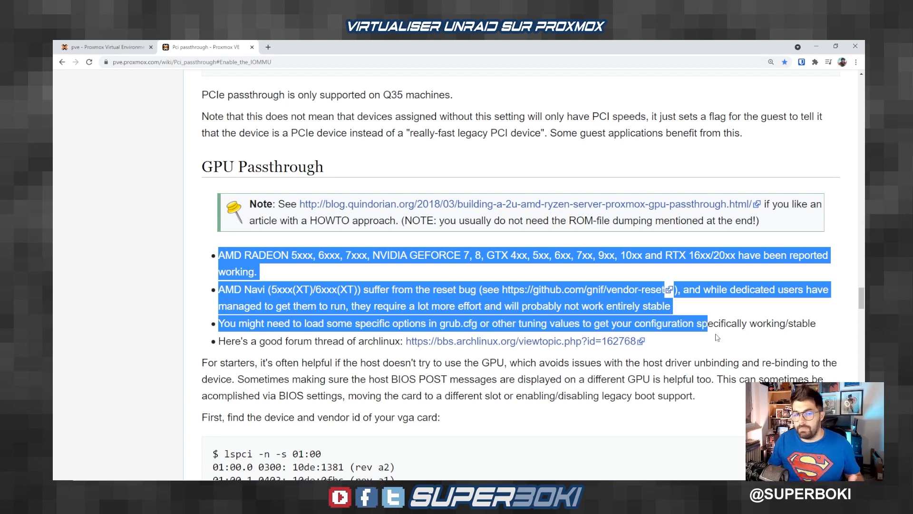
{"action": "left_click", "coordinate": [716, 337]}
{"action": "scroll", "coordinate": [428, 349], "scroll_direction": "down", "scroll_amount": 6}
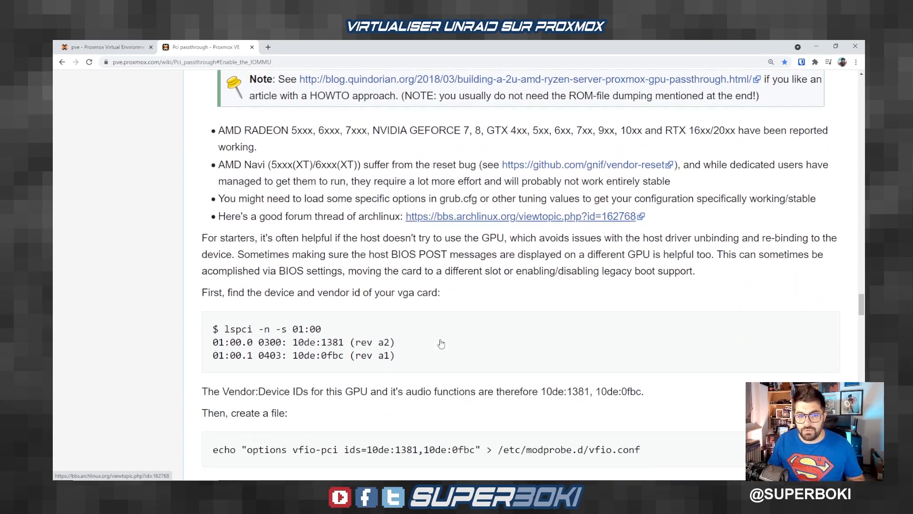
{"action": "left_click_drag", "start_coordinate": [227, 157], "coordinate": [408, 201]}
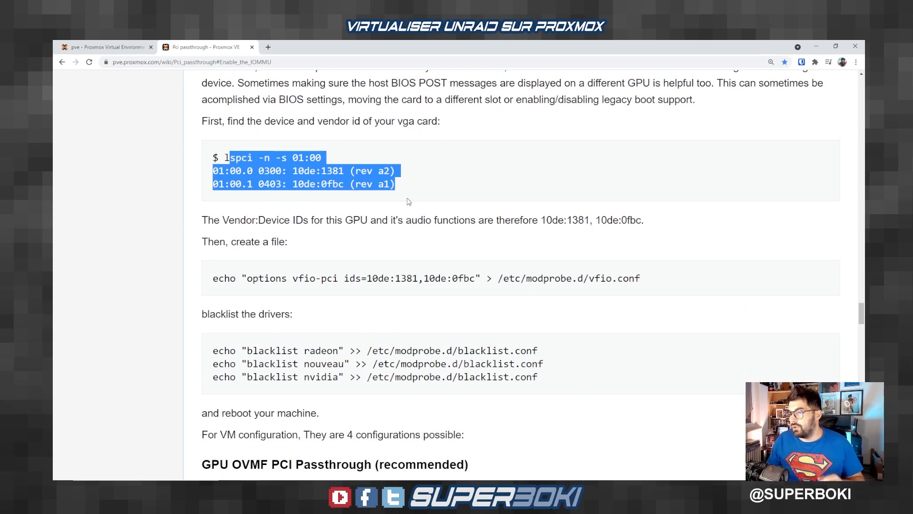